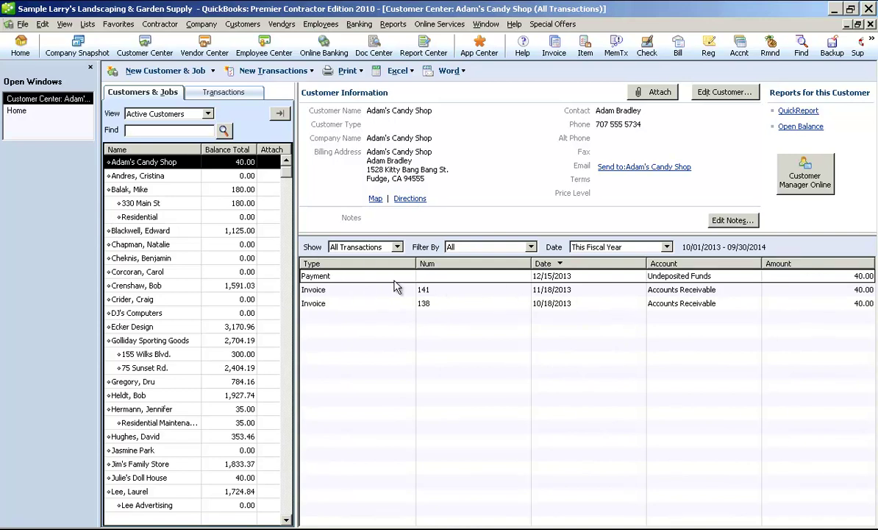
- Browse two customers' details, then open the New Customer & Job menu
{"action": "left_click", "coordinate": [136, 176]}
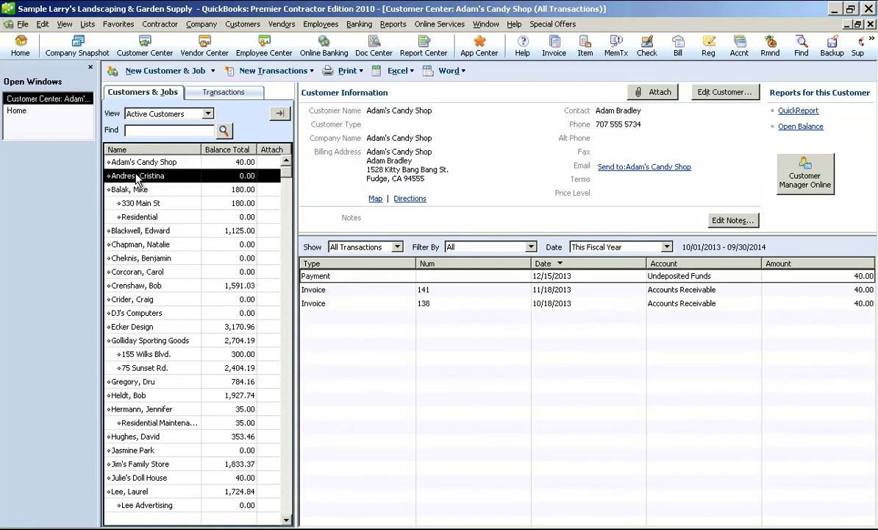
{"action": "left_click", "coordinate": [162, 231]}
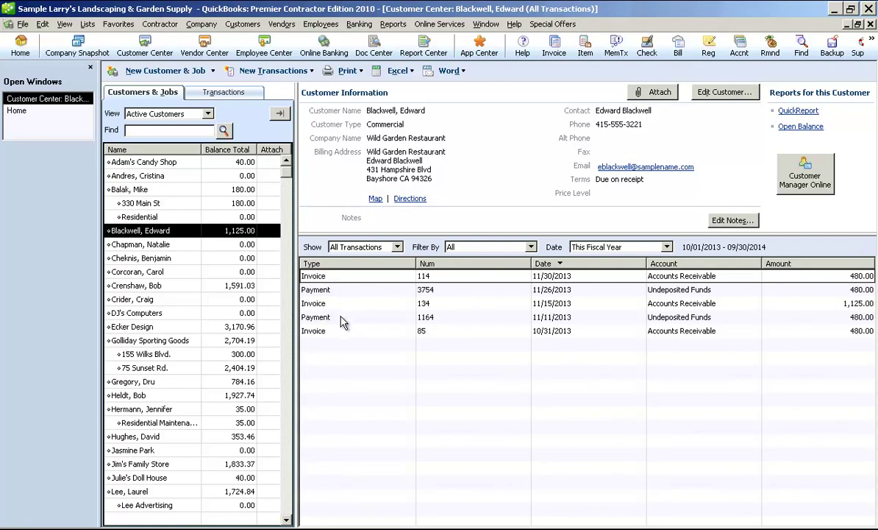
{"action": "left_click", "coordinate": [212, 71]}
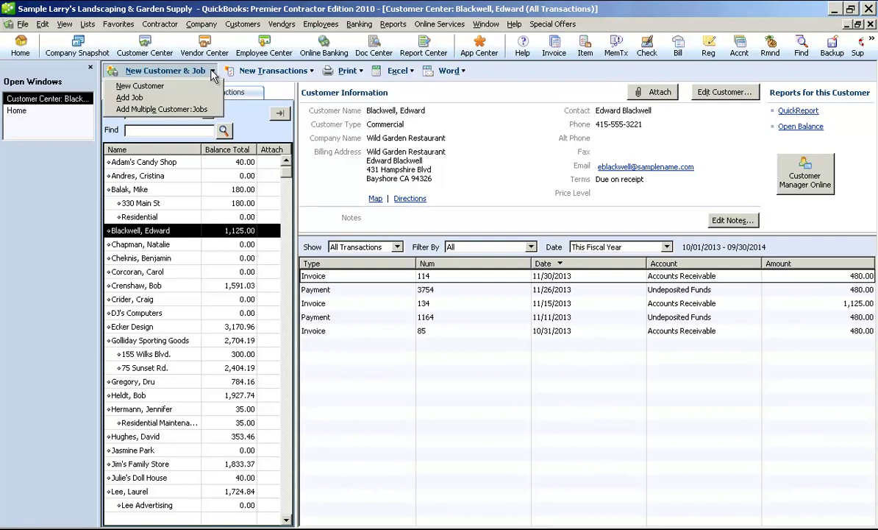
- Dismiss the add-customer menu, view the Balak jobs including Residential, then return to Adam's Candy Shop
{"action": "left_click", "coordinate": [156, 191]}
{"action": "left_click", "coordinate": [154, 203]}
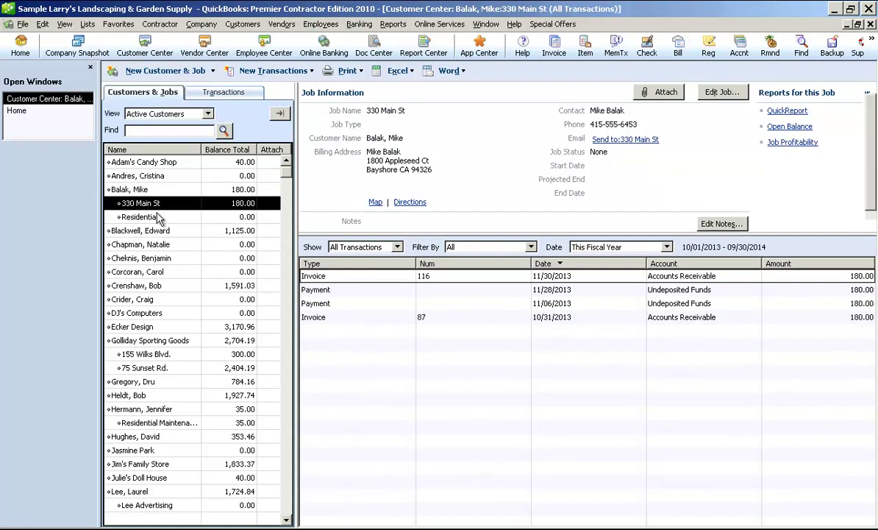
{"action": "left_click", "coordinate": [158, 217]}
{"action": "left_click", "coordinate": [156, 204]}
{"action": "left_click", "coordinate": [160, 217]}
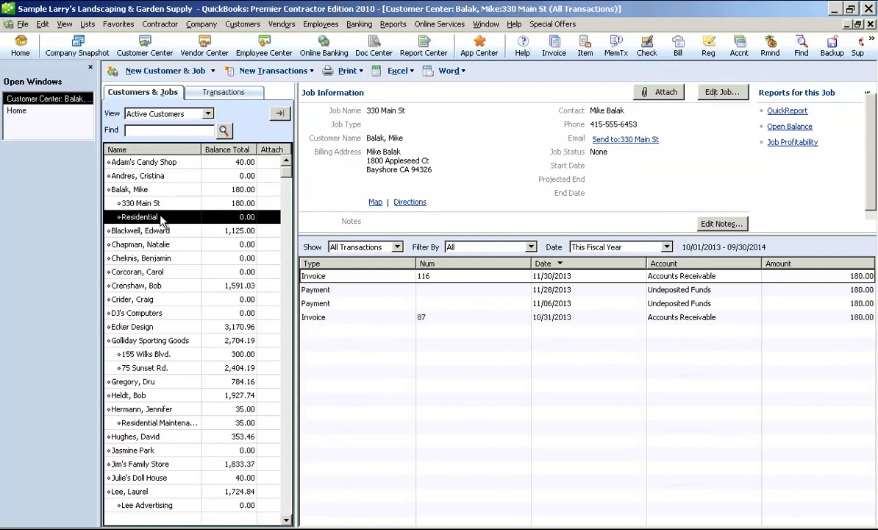
{"action": "left_click", "coordinate": [159, 165]}
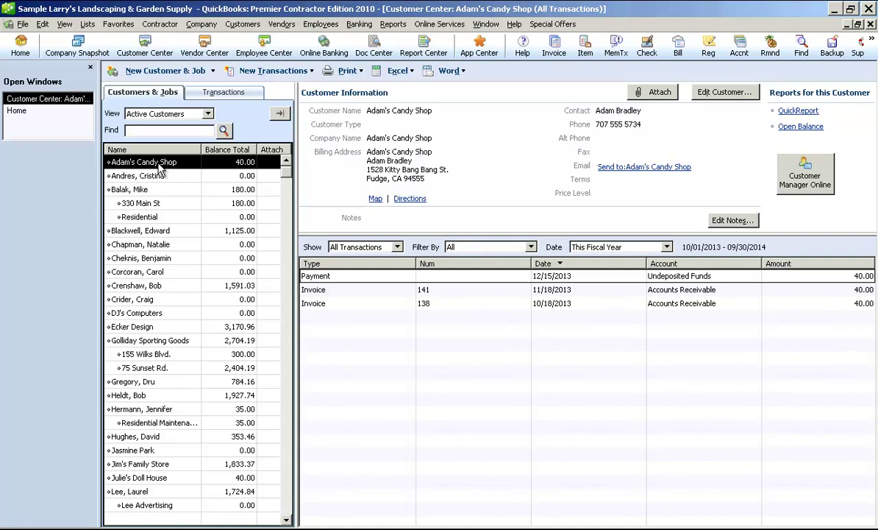
- Start a blank New Customer form and close the Add/Edit Multiple List Entries notice
{"action": "left_click", "coordinate": [211, 71]}
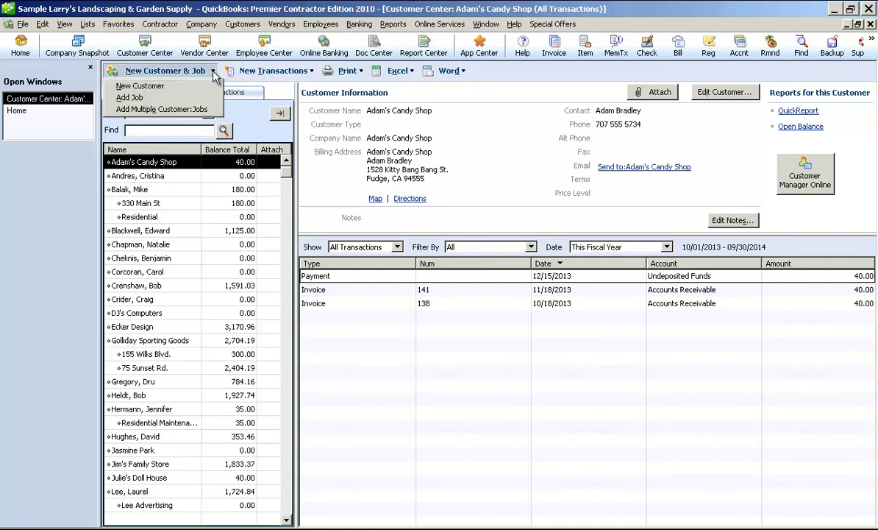
{"action": "left_click", "coordinate": [151, 87]}
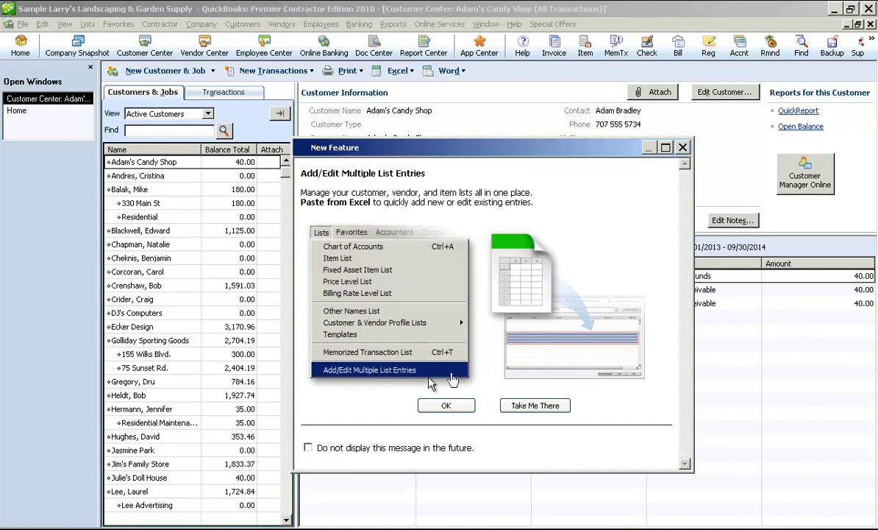
{"action": "left_click", "coordinate": [683, 148]}
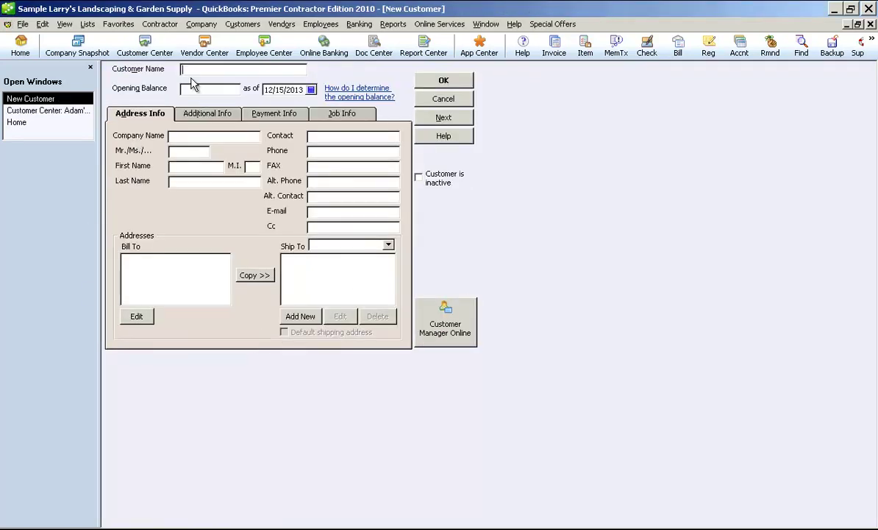
- Enter 'Bill's Lawn Service' as Customer Name and select that text for copying
{"action": "type", "text": "Bill's Lawn Service"}
{"action": "left_click", "coordinate": [209, 89]}
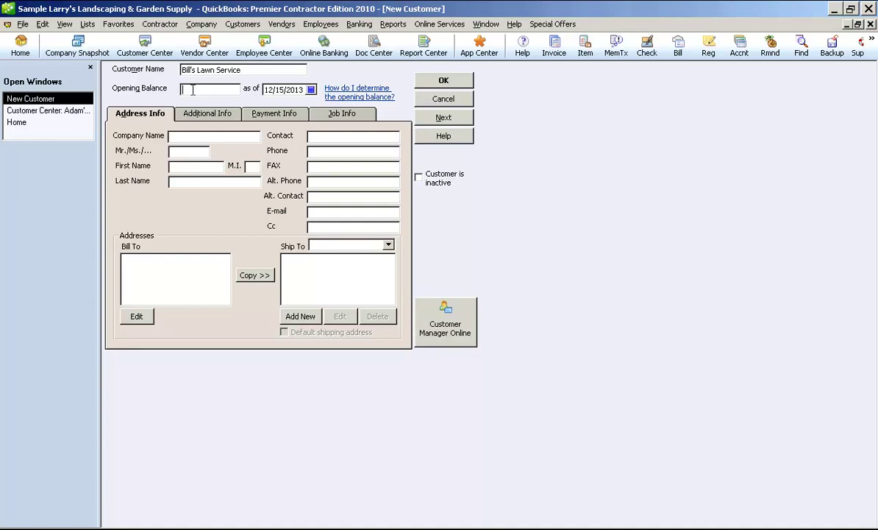
{"action": "left_click", "coordinate": [188, 137]}
{"action": "left_click_drag", "start_coordinate": [249, 70], "coordinate": [155, 58]}
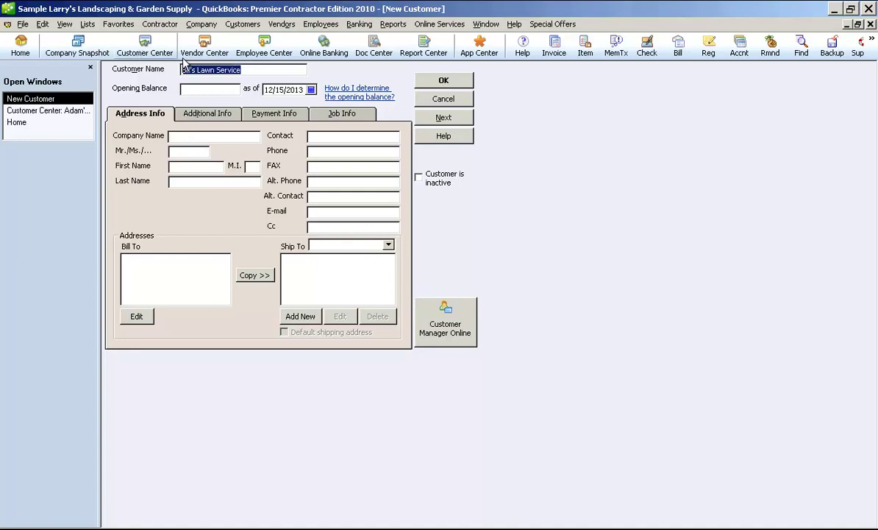
- Copy the customer name and paste it as Company Name 'Bill's Lawn Service'
{"action": "right_click", "coordinate": [181, 64]}
{"action": "left_click", "coordinate": [211, 108]}
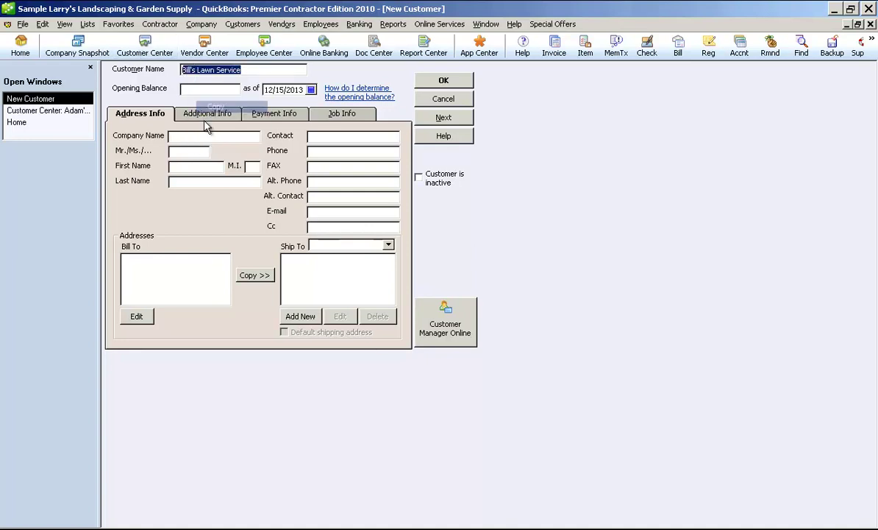
{"action": "left_click", "coordinate": [196, 136]}
{"action": "right_click", "coordinate": [196, 135]}
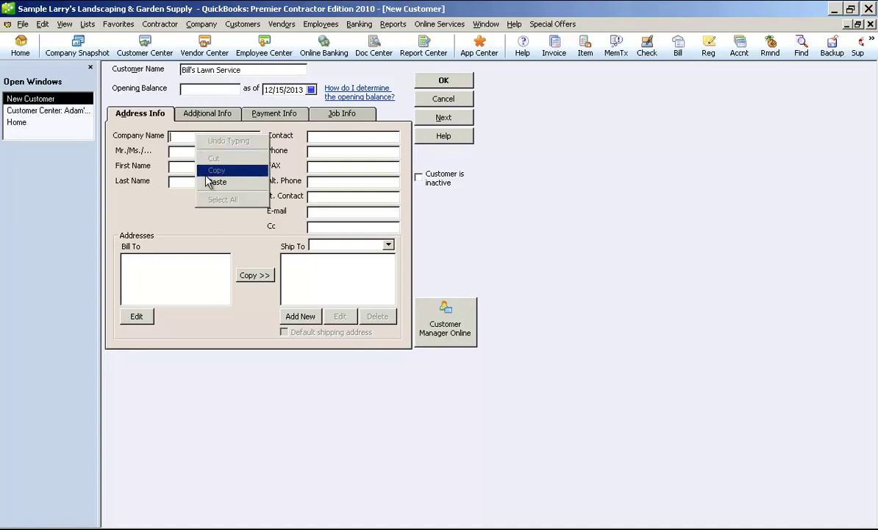
{"action": "left_click", "coordinate": [216, 182]}
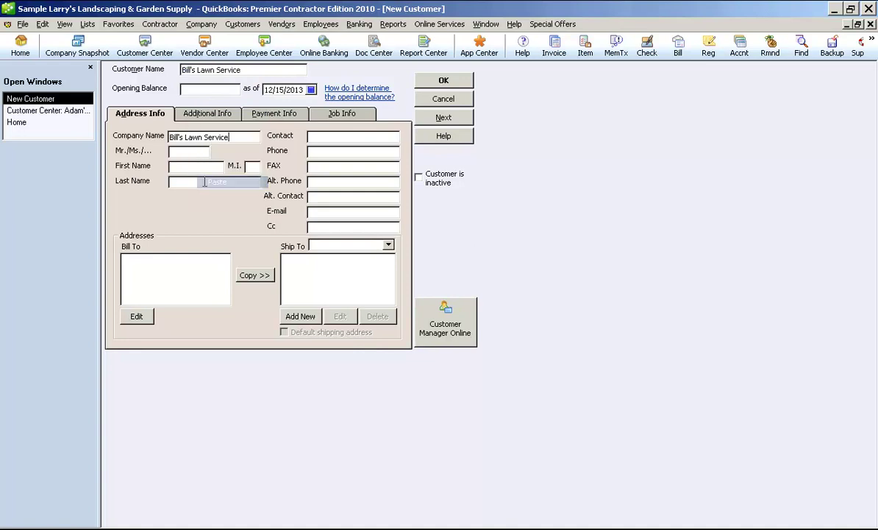
- Enter the Bill To address lines 123 Main Street and Oklahoma City, OK 73170
{"action": "left_click", "coordinate": [169, 262]}
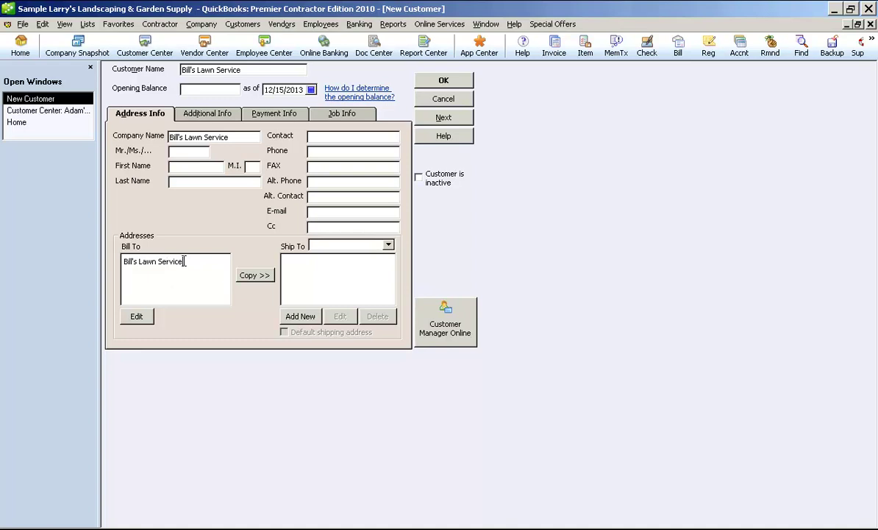
{"action": "key", "text": "Return"}
{"action": "type", "text": "123 Main"}
{"action": "type", "text": " Address"}
{"action": "key", "text": "BackSpace"}
{"action": "key", "text": "BackSpace"}
{"action": "key", "text": "BackSpace"}
{"action": "key", "text": "BackSpace"}
{"action": "key", "text": "BackSpace"}
{"action": "key", "text": "BackSpace"}
{"action": "key", "text": "BackSpace"}
{"action": "type", "text": "Street"}
{"action": "key", "text": "Return"}
{"action": "type", "text": "Oklaho"}
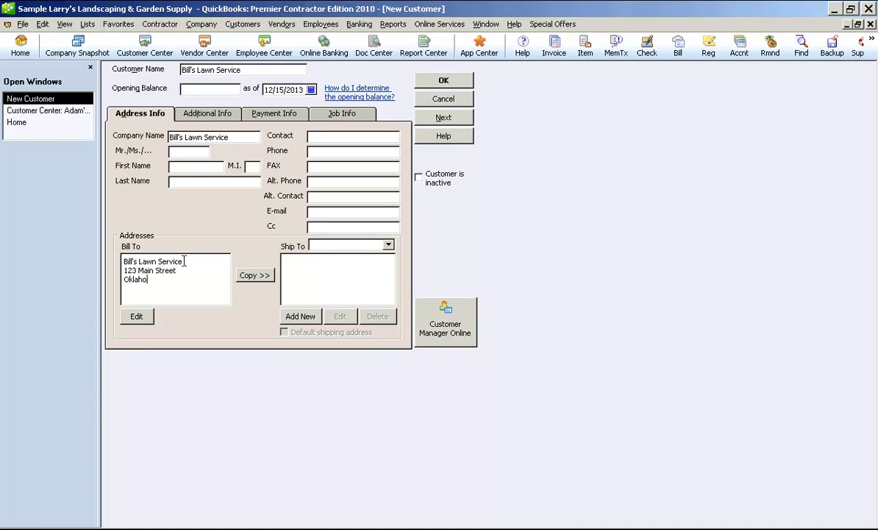
{"action": "type", "text": "ma City, OK 73170"}
- Fill in the contact's name, phone number, fax number and e-mail address
{"action": "left_click", "coordinate": [359, 137]}
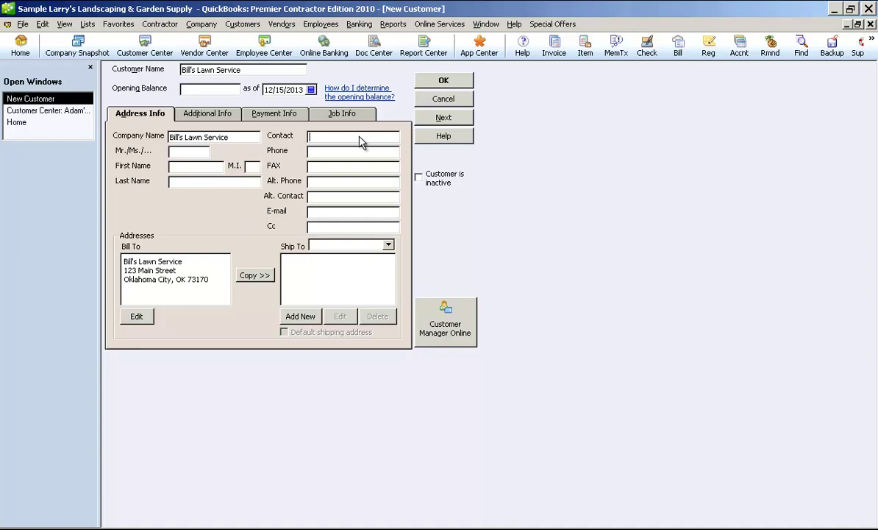
{"action": "key", "text": "Tab"}
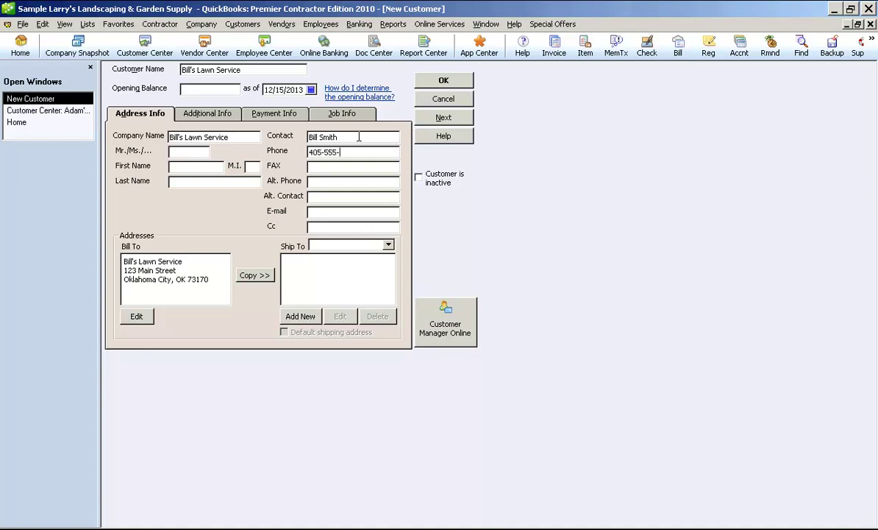
{"action": "key", "text": "Tab"}
{"action": "key", "text": "Tab"}
{"action": "key", "text": "Tab"}
{"action": "key", "text": "Tab"}
{"action": "key", "text": "Tab"}
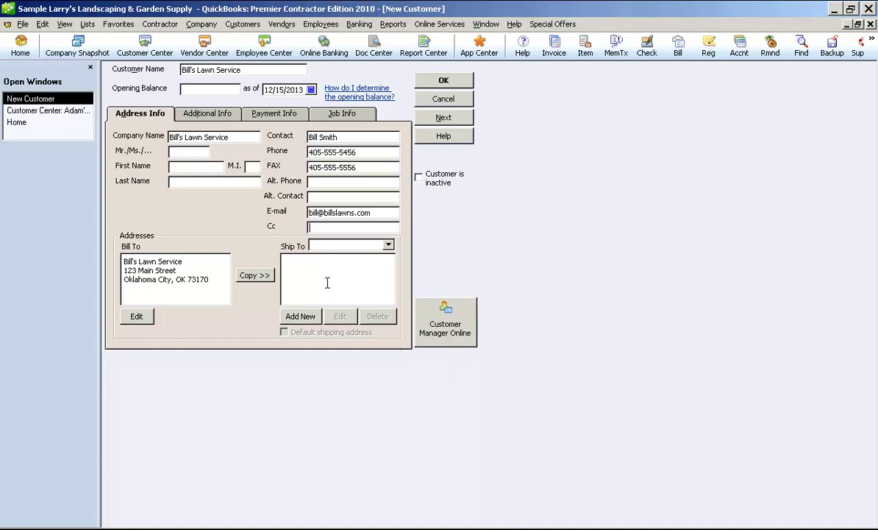
- On Additional Info, leave Customer Type blank and choose Net 30 terms, rep SBH, E-mail send method
{"action": "left_click", "coordinate": [221, 116]}
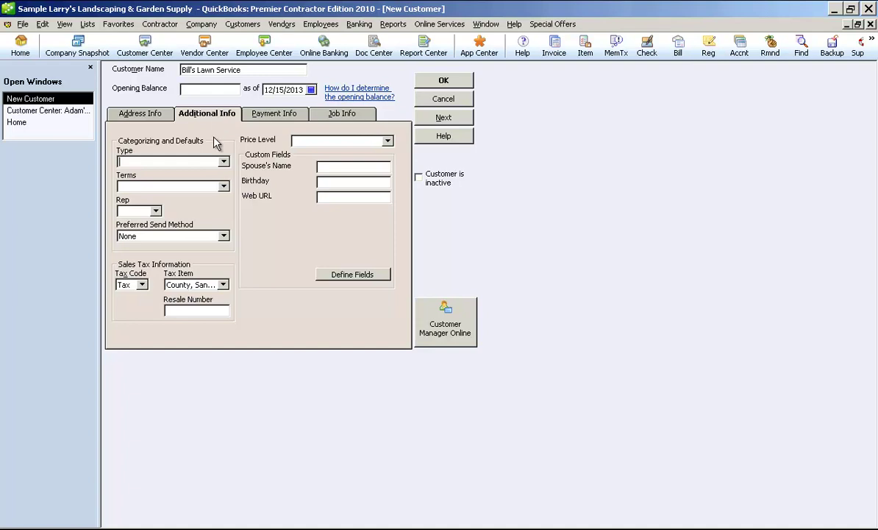
{"action": "left_click", "coordinate": [225, 162]}
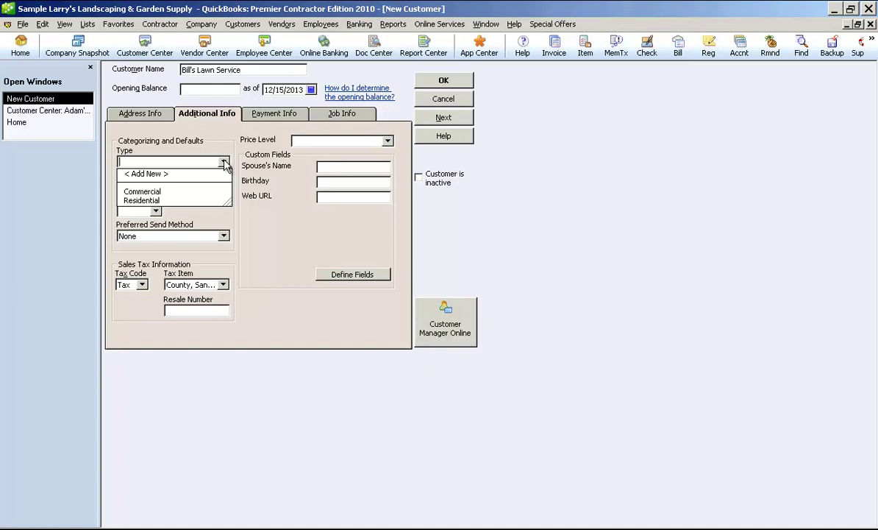
{"action": "left_click", "coordinate": [224, 163]}
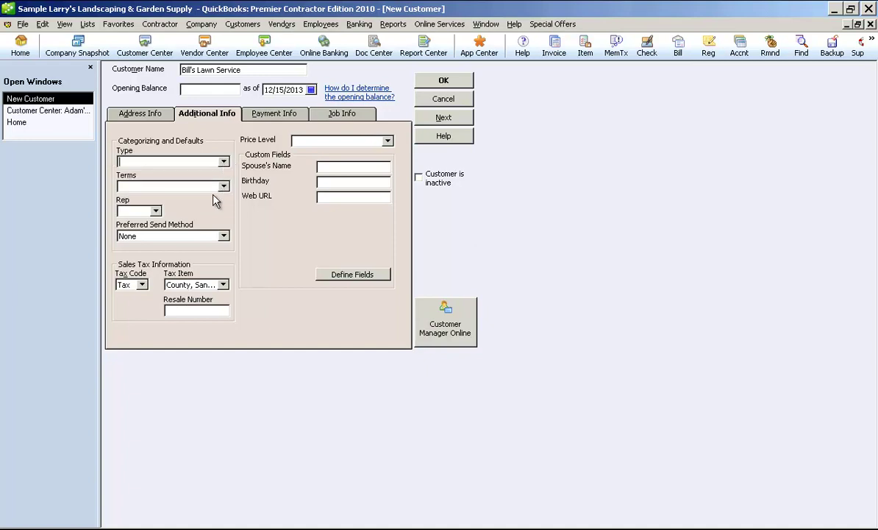
{"action": "left_click", "coordinate": [224, 187]}
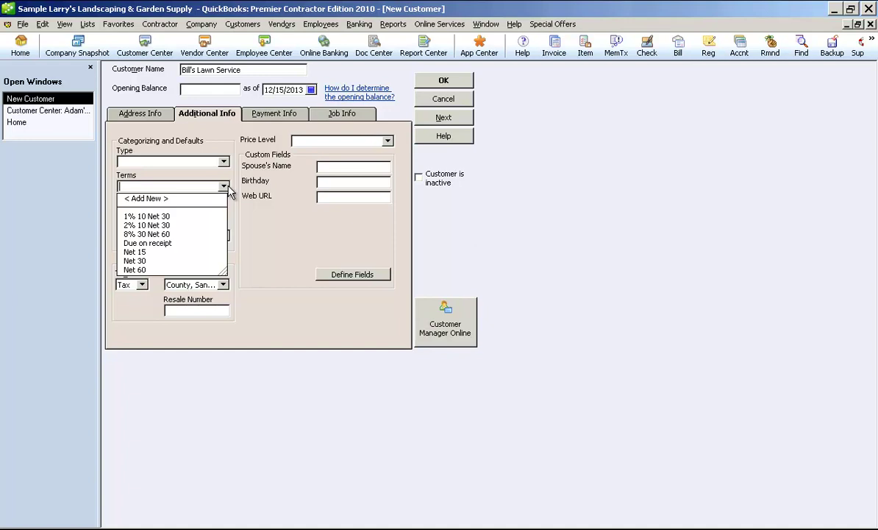
{"action": "left_click", "coordinate": [143, 259]}
{"action": "left_click", "coordinate": [156, 211]}
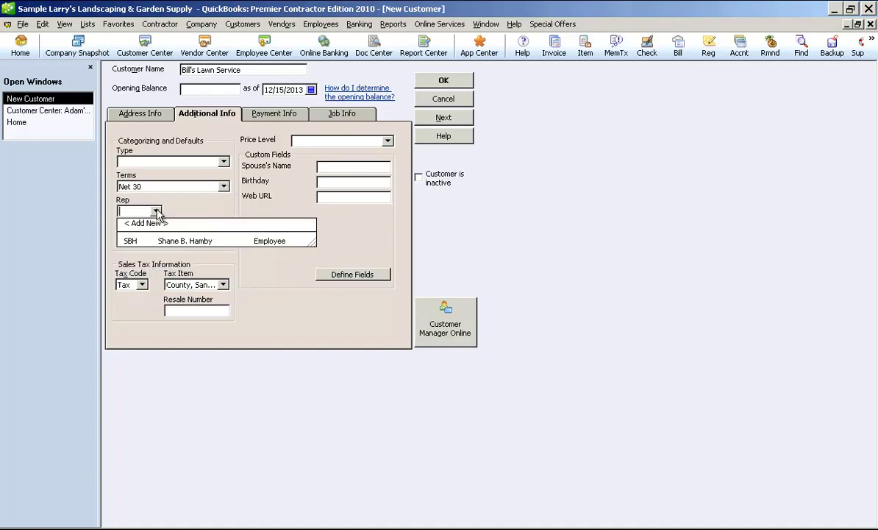
{"action": "left_click", "coordinate": [129, 243]}
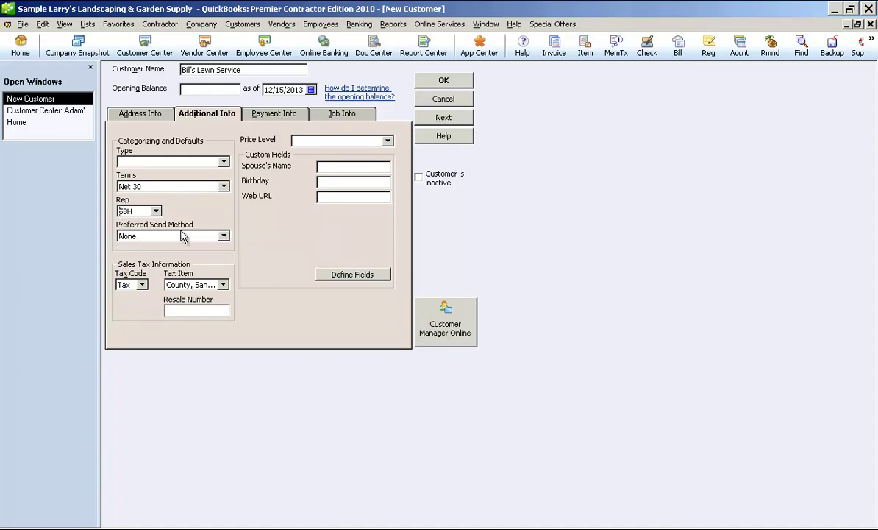
{"action": "left_click", "coordinate": [224, 236]}
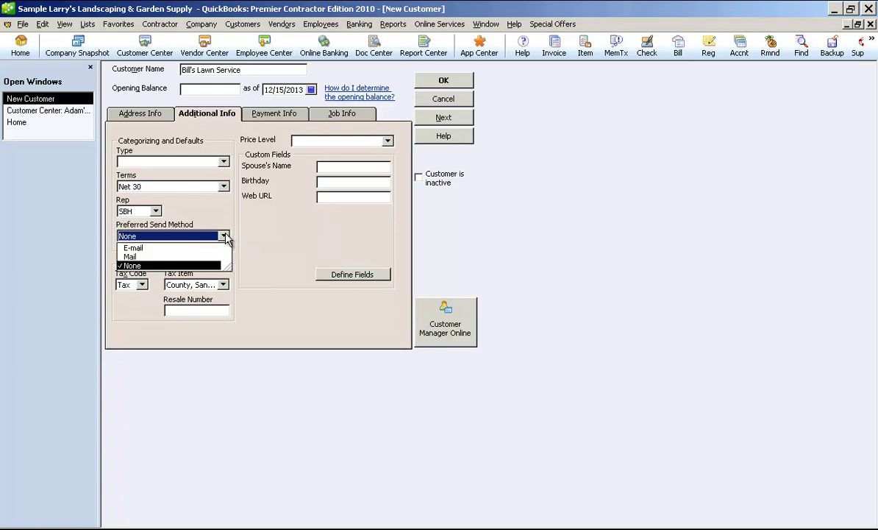
{"action": "left_click", "coordinate": [139, 249]}
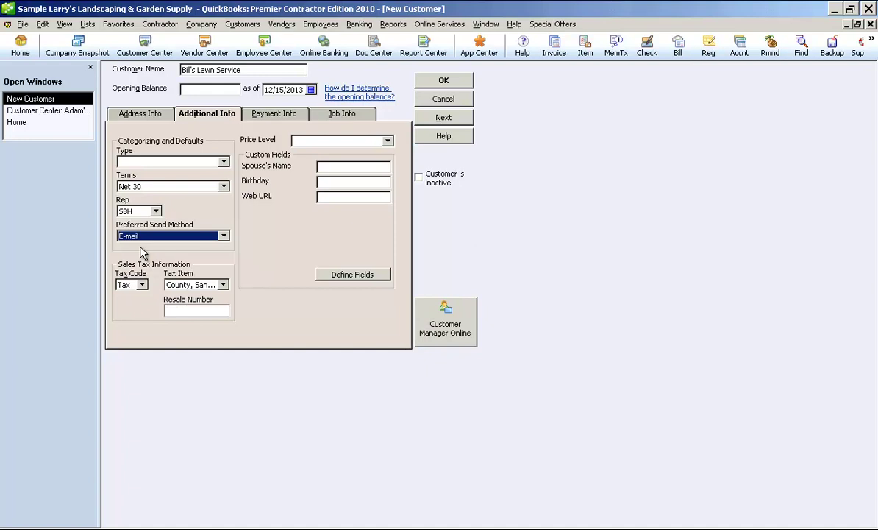
- Check the Tax Code list keeping Tax, click into Resale Number, and show the Price Level choices
{"action": "left_click", "coordinate": [142, 285]}
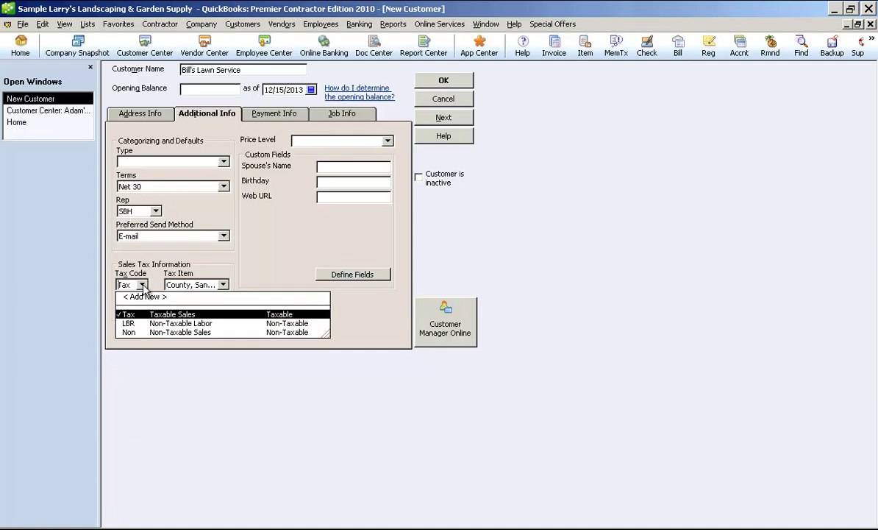
{"action": "left_click", "coordinate": [283, 239]}
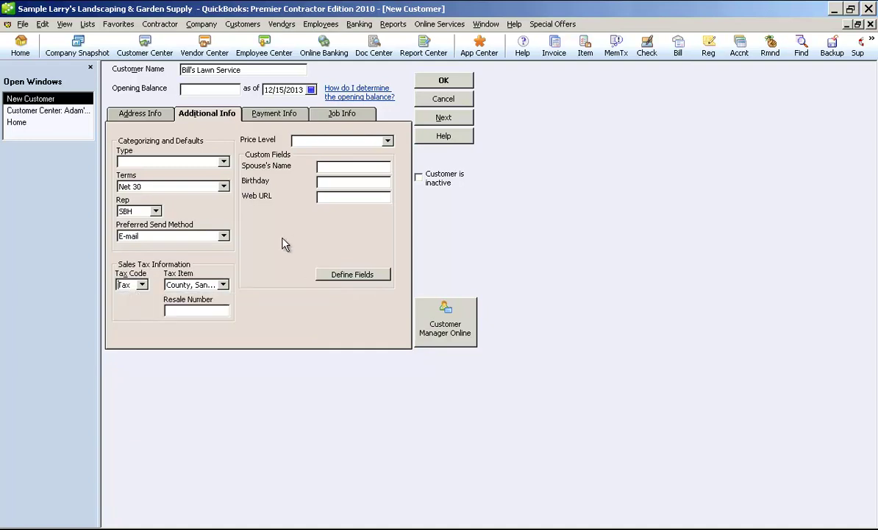
{"action": "left_click", "coordinate": [202, 309]}
{"action": "left_click", "coordinate": [389, 145]}
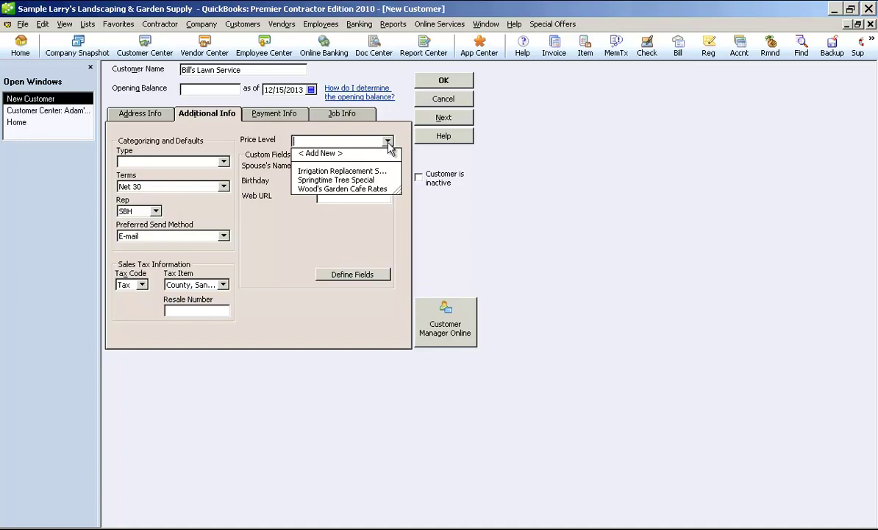
- Leave Price Level unset, open Define Fields, and select the empty row below Web URL
{"action": "left_click", "coordinate": [388, 141]}
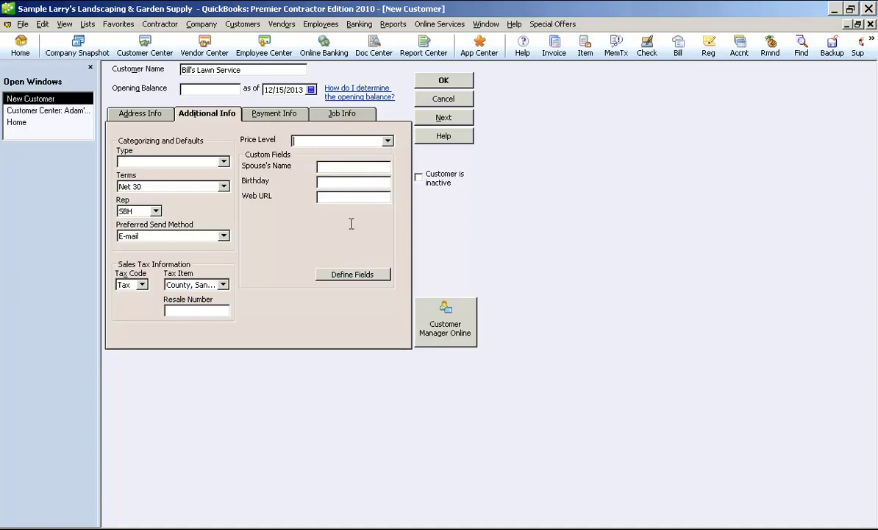
{"action": "left_click", "coordinate": [360, 276]}
{"action": "left_click", "coordinate": [332, 237]}
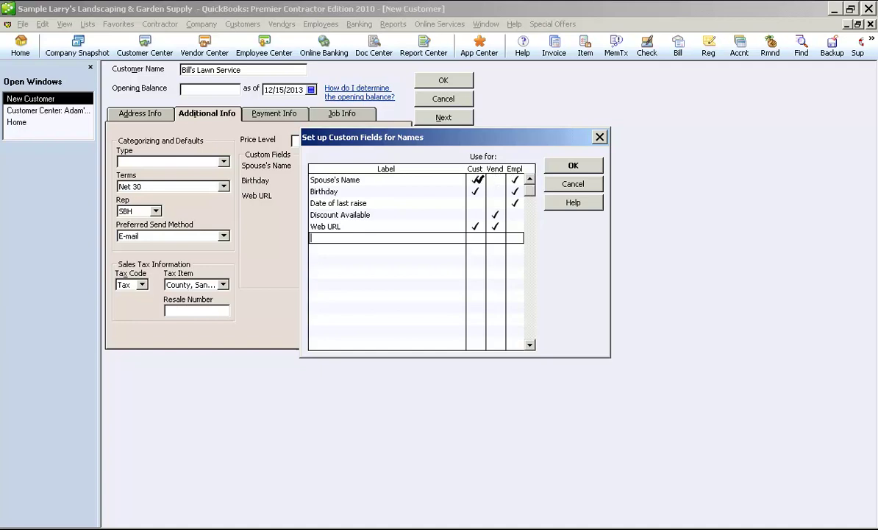
- Confirm the custom fields dialog with OK and switch to the Payment Info tab
{"action": "left_click", "coordinate": [573, 166]}
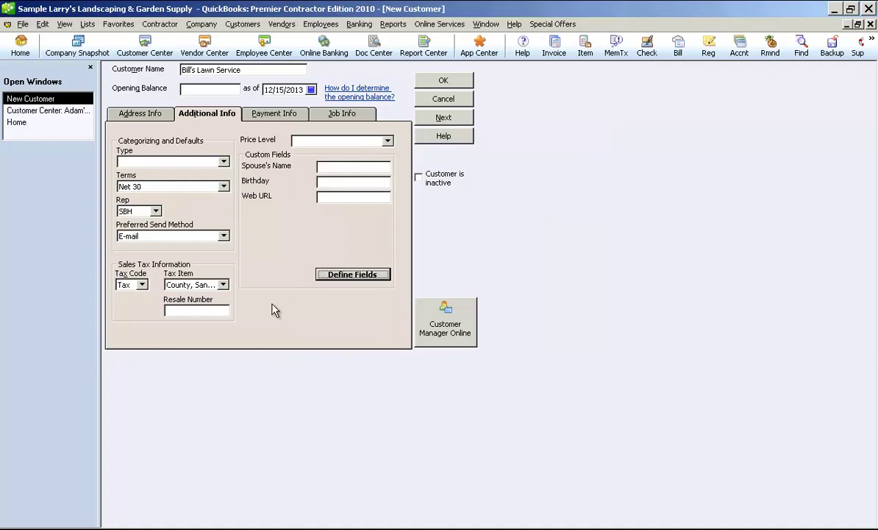
{"action": "left_click", "coordinate": [279, 112]}
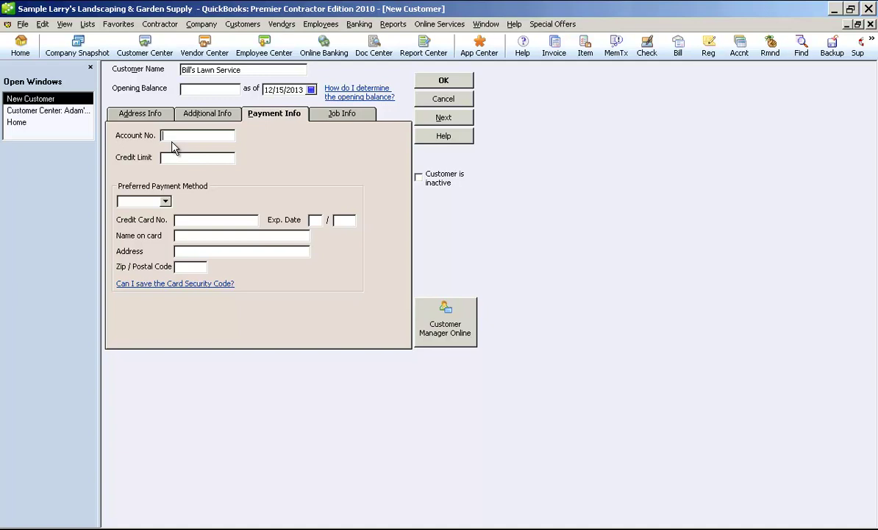
{"action": "left_click", "coordinate": [167, 202]}
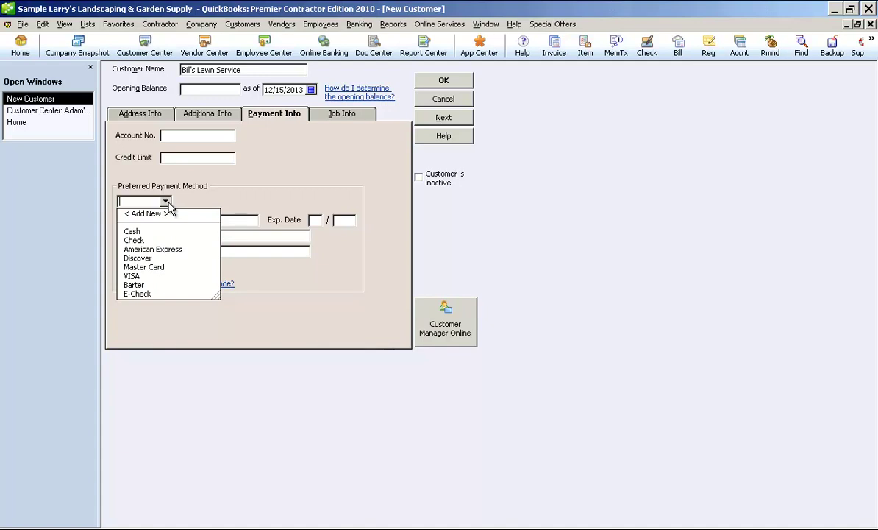
{"action": "left_click", "coordinate": [221, 203]}
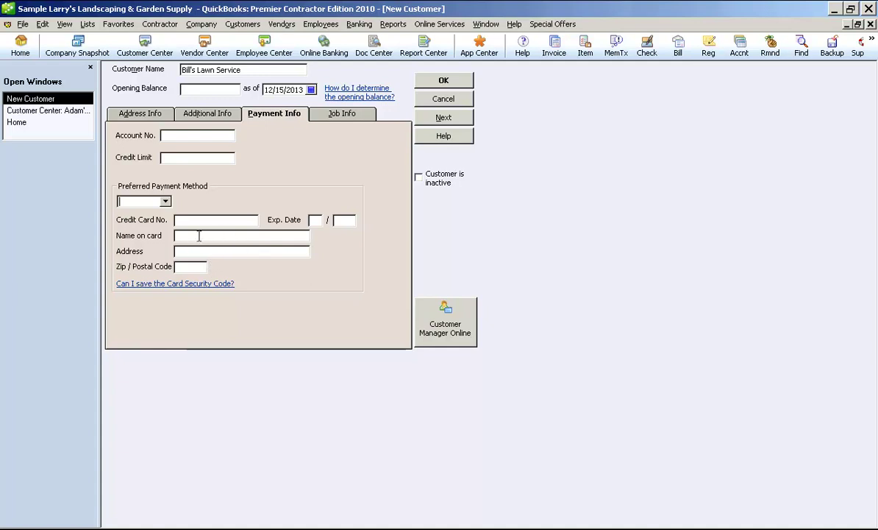
- View Bill's Lawn Service's Job Info, confirming Job Status stays None with dates blank
{"action": "left_click", "coordinate": [318, 112]}
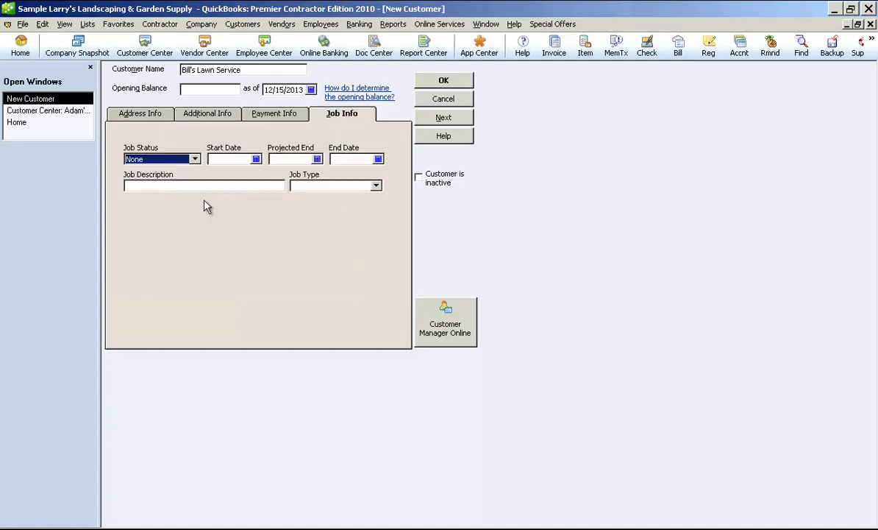
{"action": "left_click", "coordinate": [196, 160]}
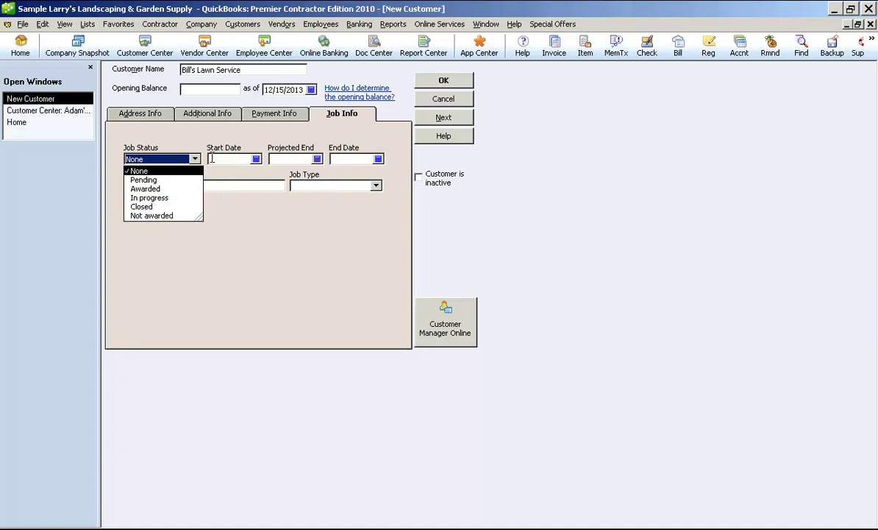
{"action": "left_click", "coordinate": [211, 159]}
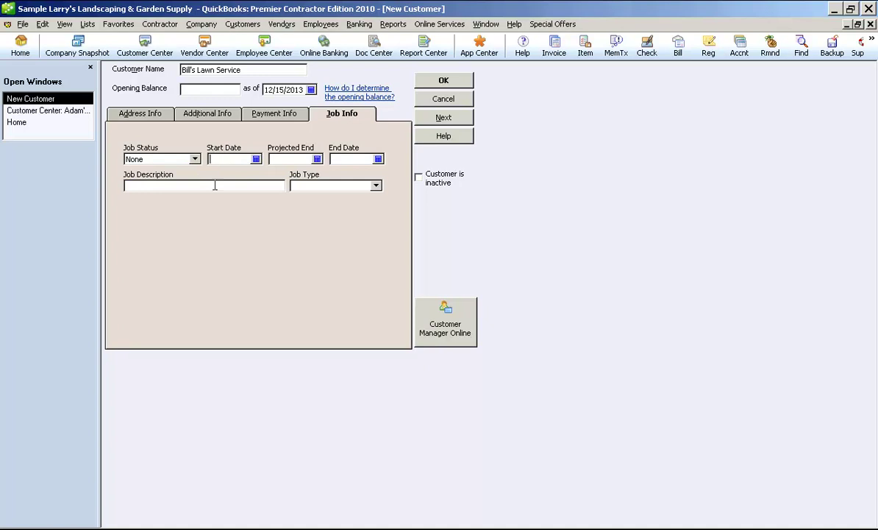